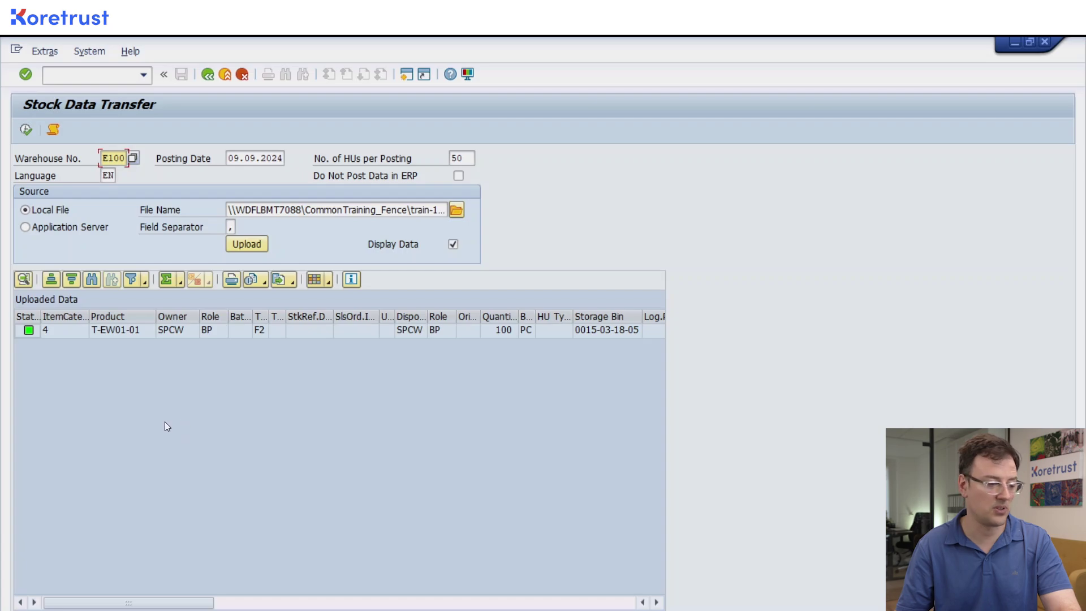
# Look up the possible item categories for the uploaded T-EW01-01 row, including Serial Number, and close the list without changing the value
pyautogui.click(71, 333)
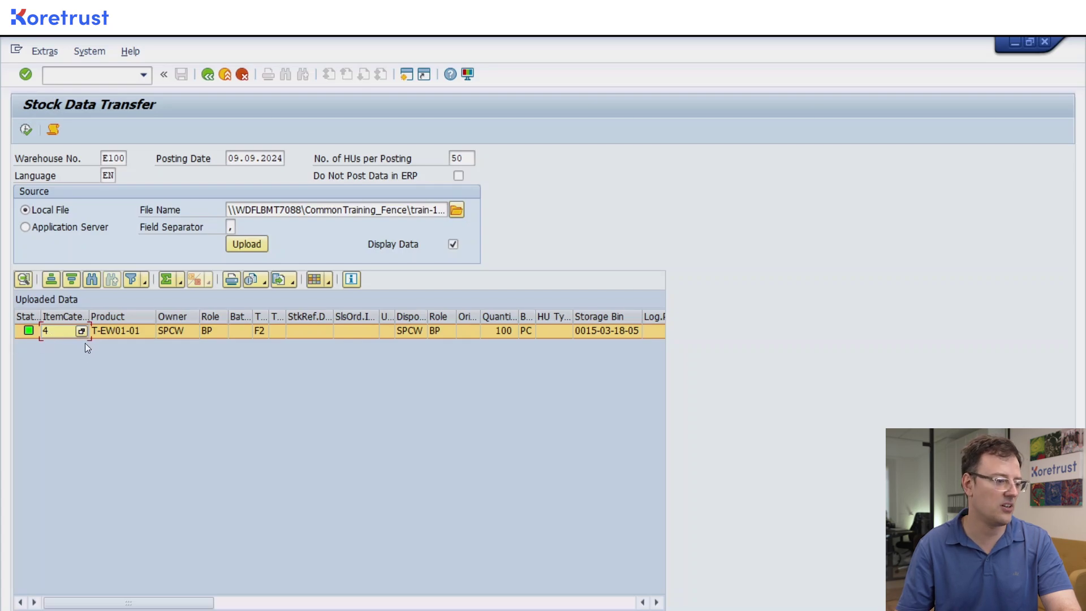
pyautogui.click(83, 330)
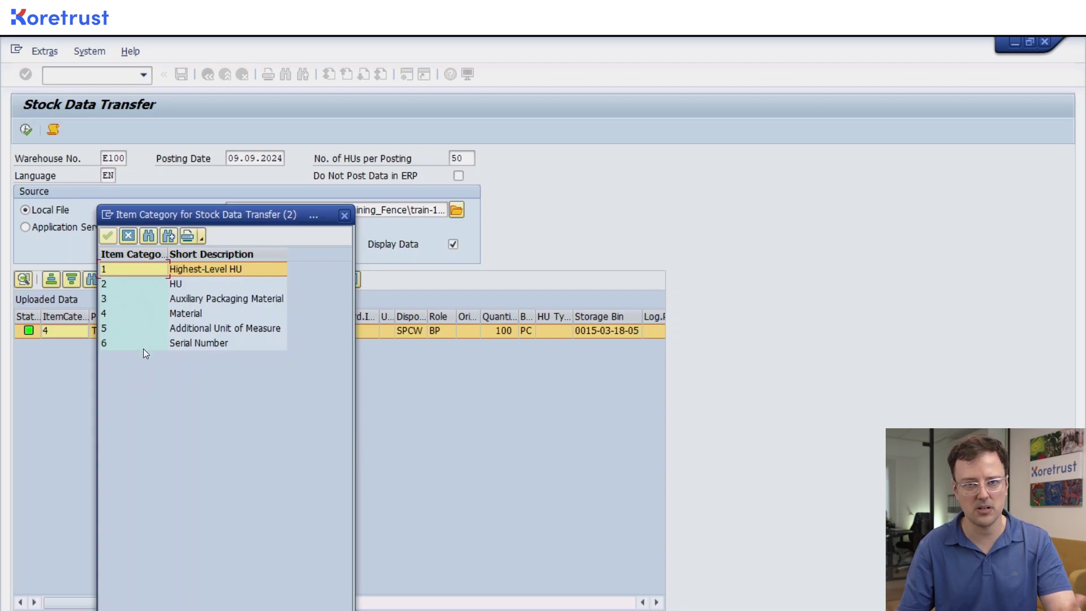
pyautogui.click(199, 343)
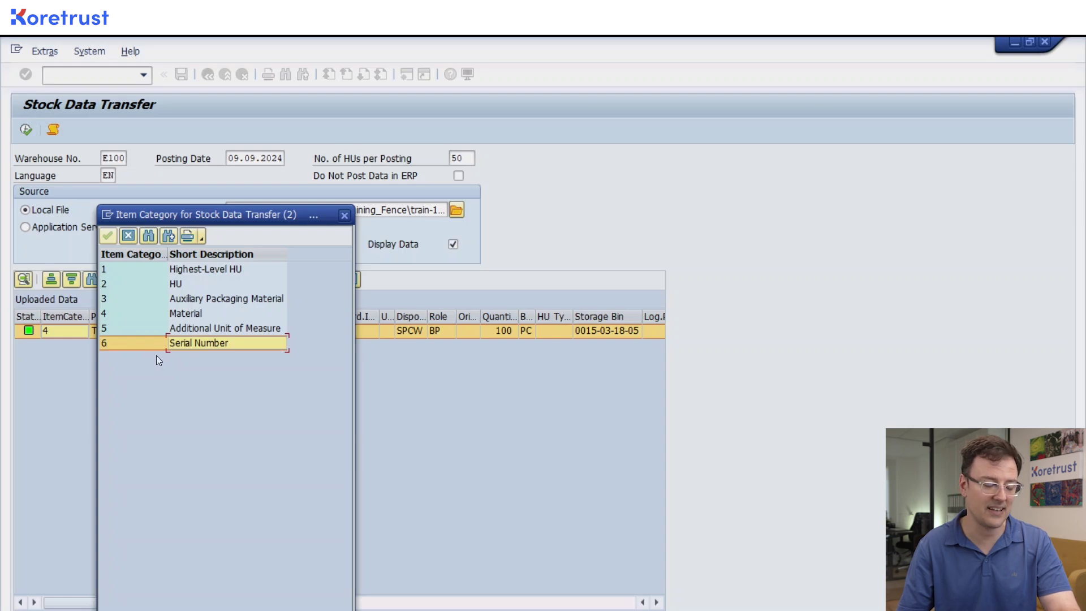
pyautogui.press('Escape')
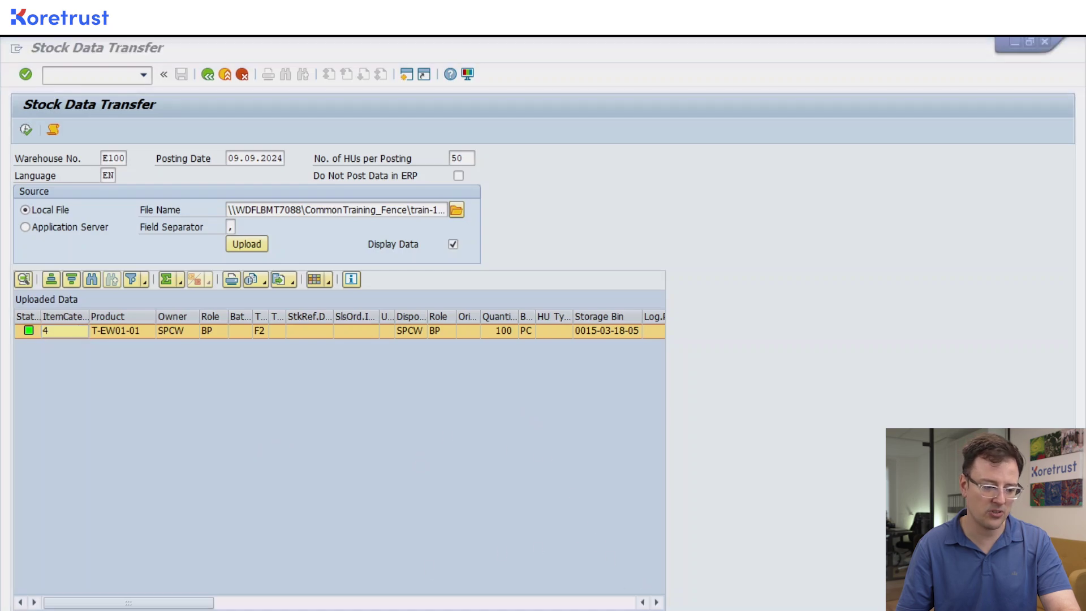
pyautogui.moveTo(452, 610)
pyautogui.click(362, 580)
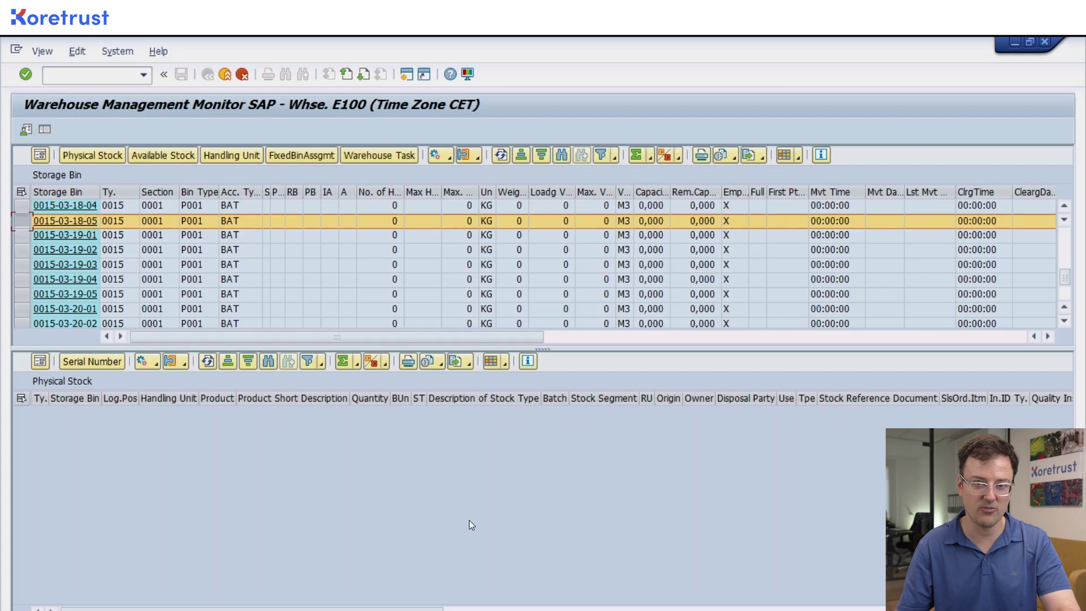
# Return to Stock Data Transfer, execute the transfer of the uploaded row, and close the resulting log
pyautogui.moveTo(480, 610)
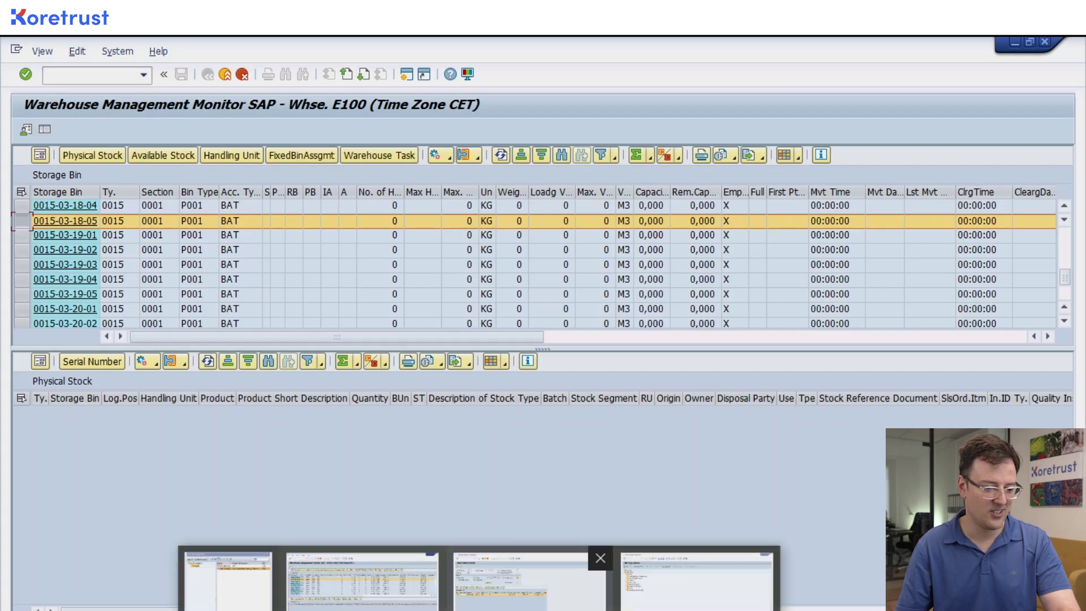
pyautogui.click(529, 583)
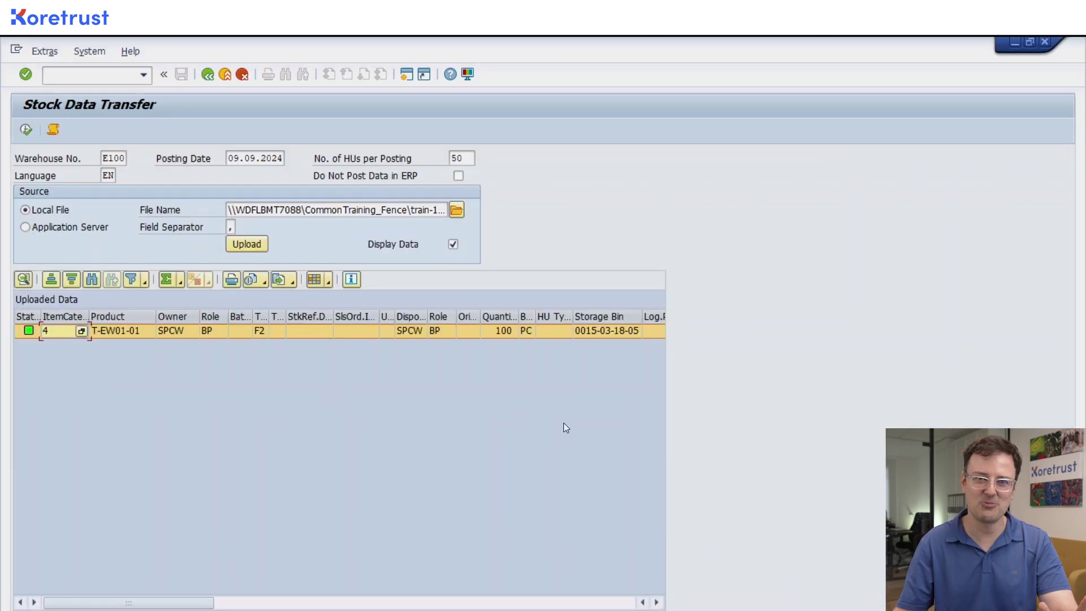
pyautogui.click(26, 130)
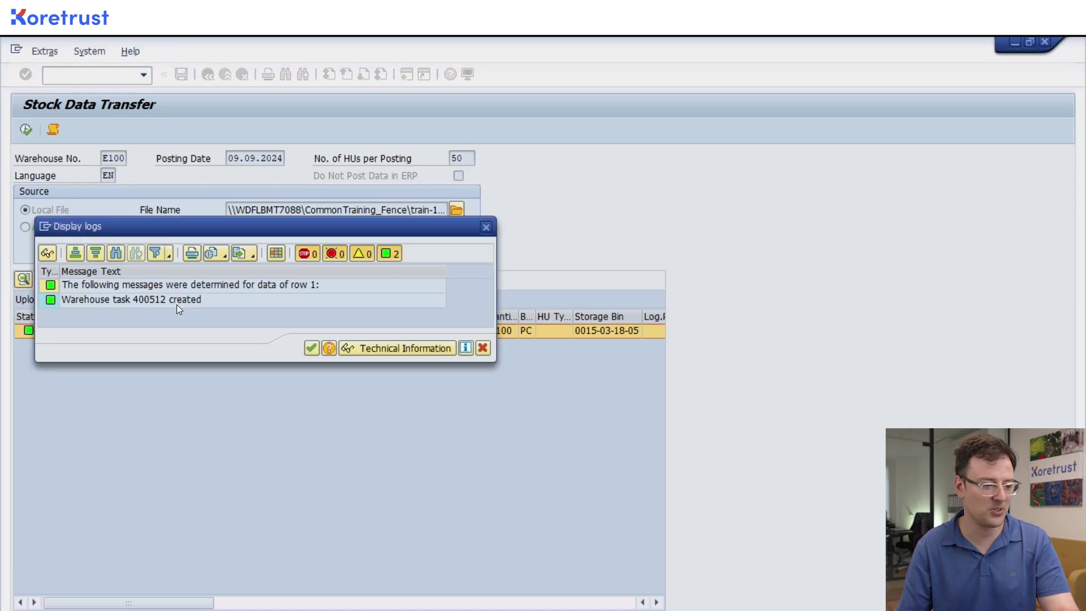
pyautogui.click(310, 347)
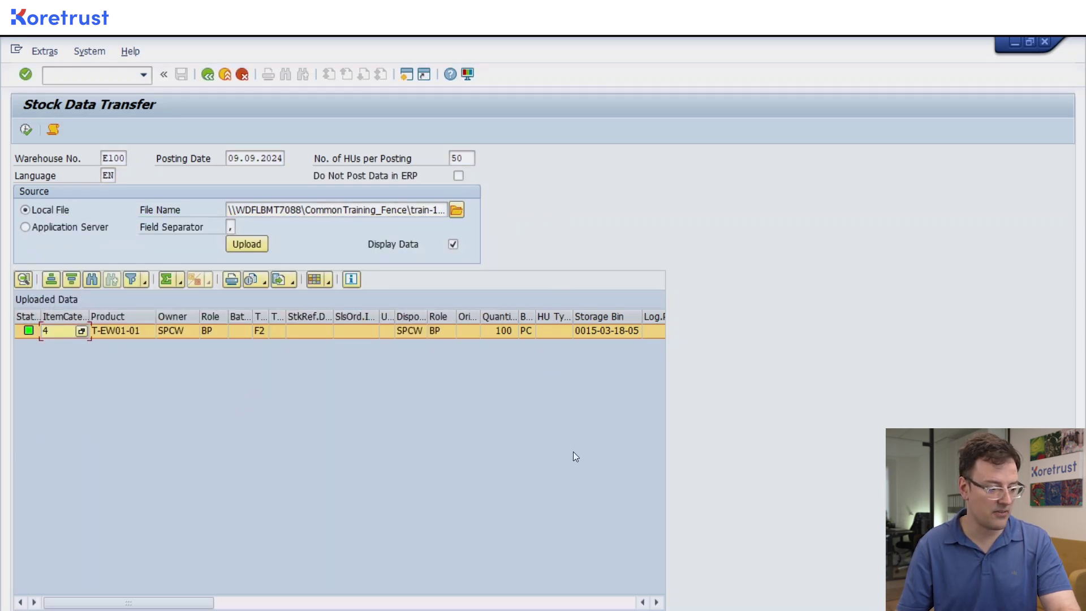
pyautogui.moveTo(479, 610)
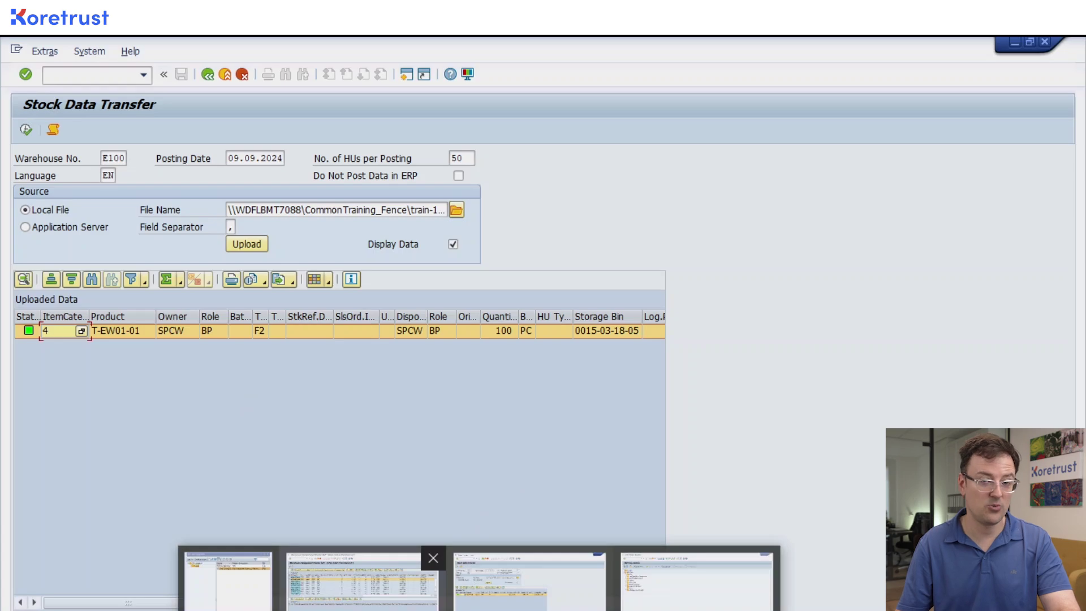
pyautogui.click(430, 574)
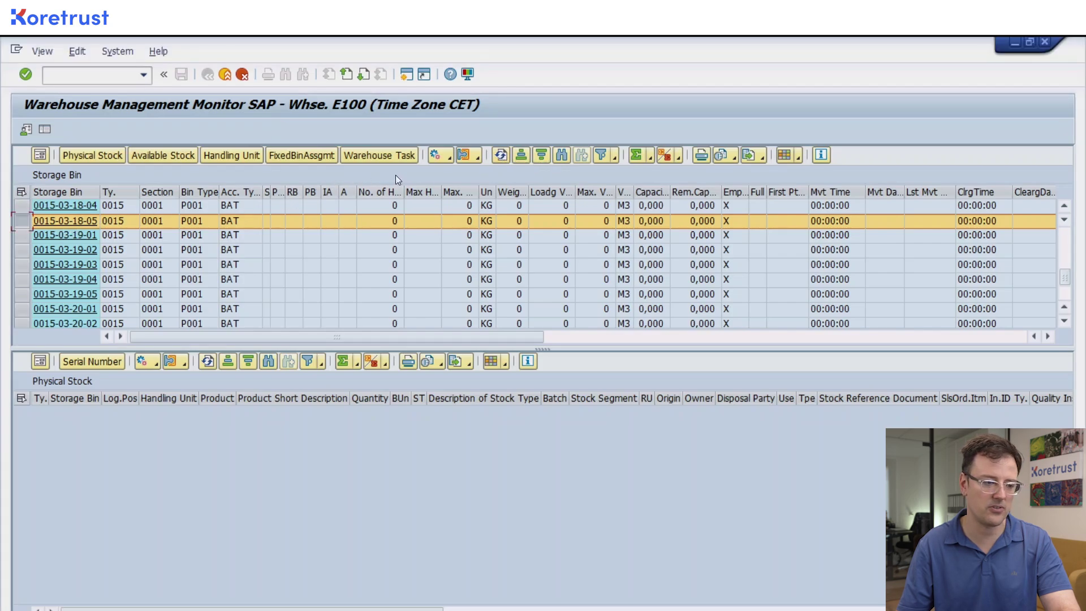
pyautogui.click(501, 155)
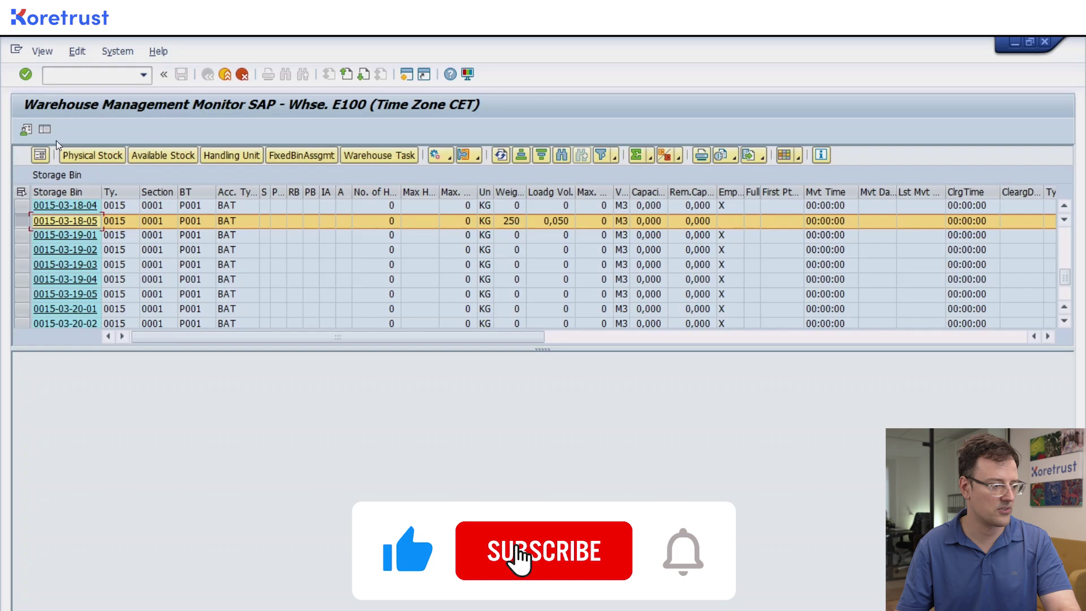
pyautogui.click(109, 154)
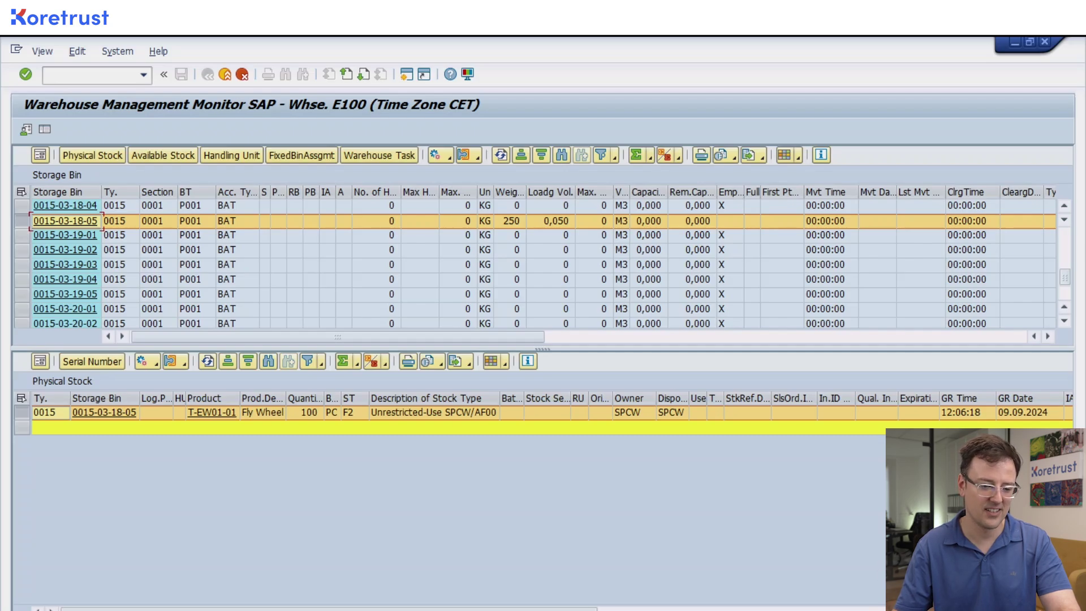
# Switch to the Stock Upload test 01.csv workbook in Excel and examine the GR_DATE and GR_TIME columns for the stock row
pyautogui.moveTo(882, 610)
pyautogui.click(860, 583)
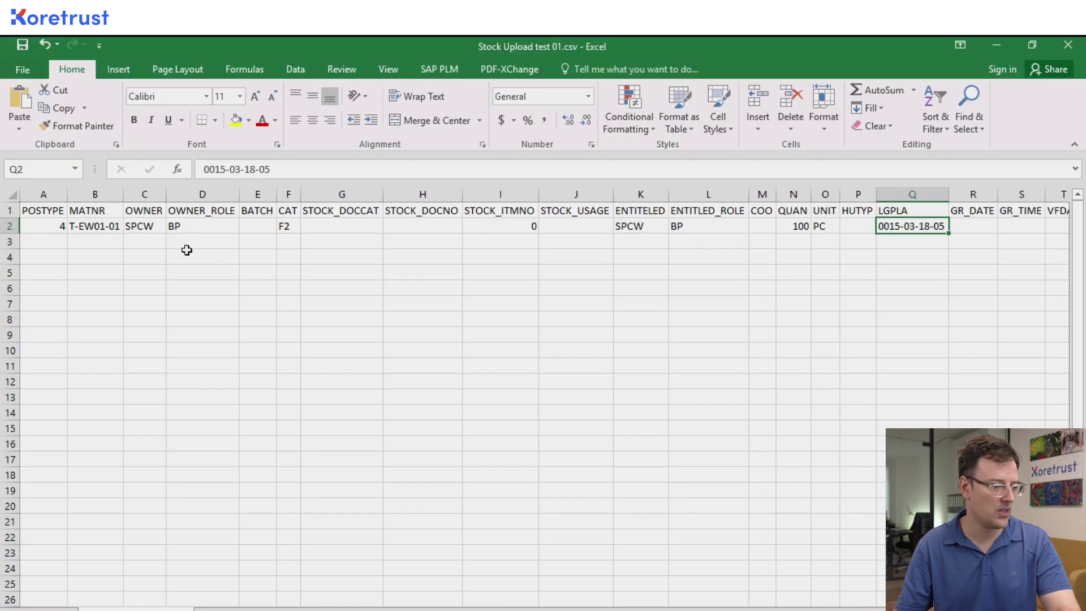
pyautogui.click(973, 194)
pyautogui.click(1021, 194)
pyautogui.click(986, 224)
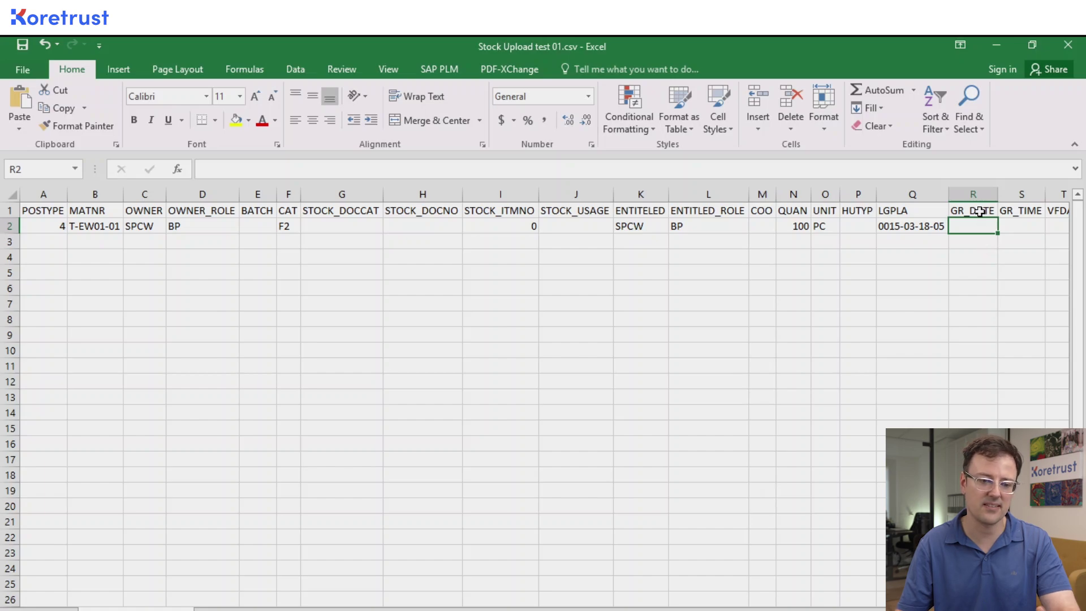
pyautogui.hotkey('alt', 'Tab')
pyautogui.click(993, 231)
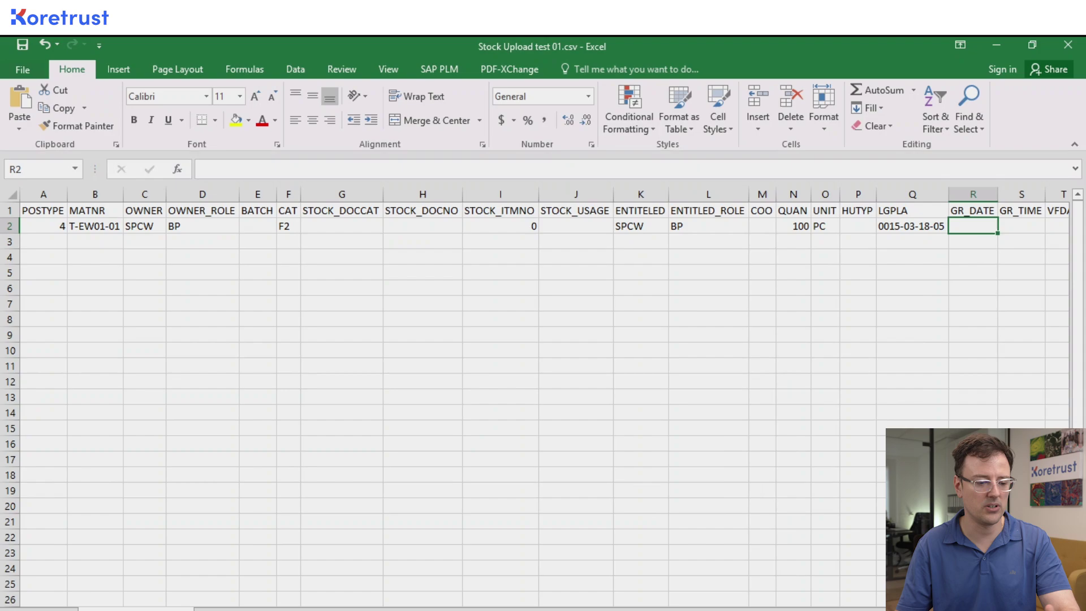
# Switch to the SAP Easy Access session and start transaction MB51
pyautogui.hotkey('alt', 'Tab')
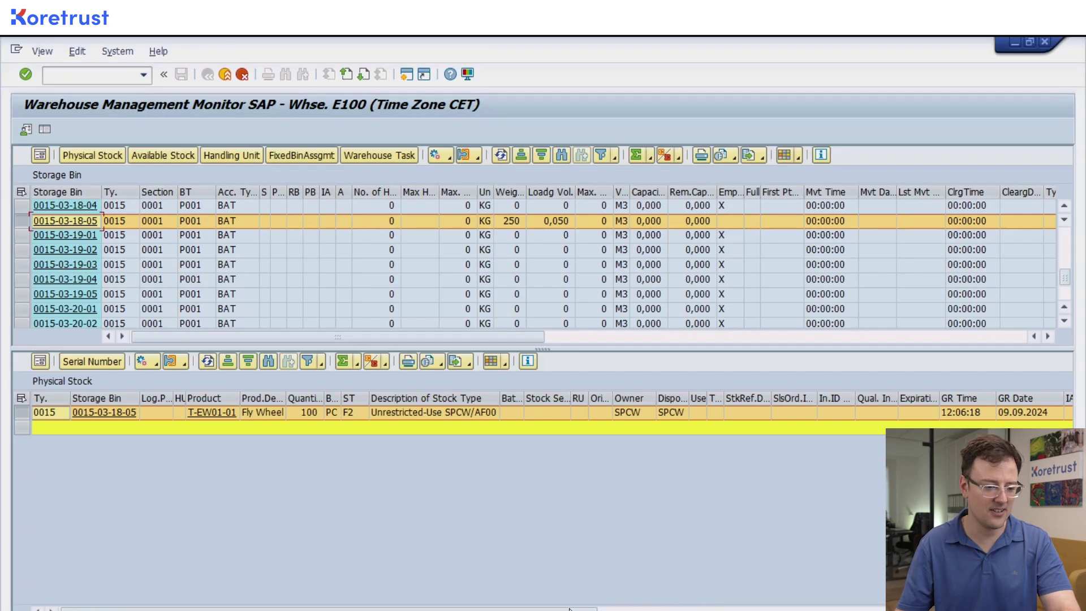
pyautogui.moveTo(479, 610)
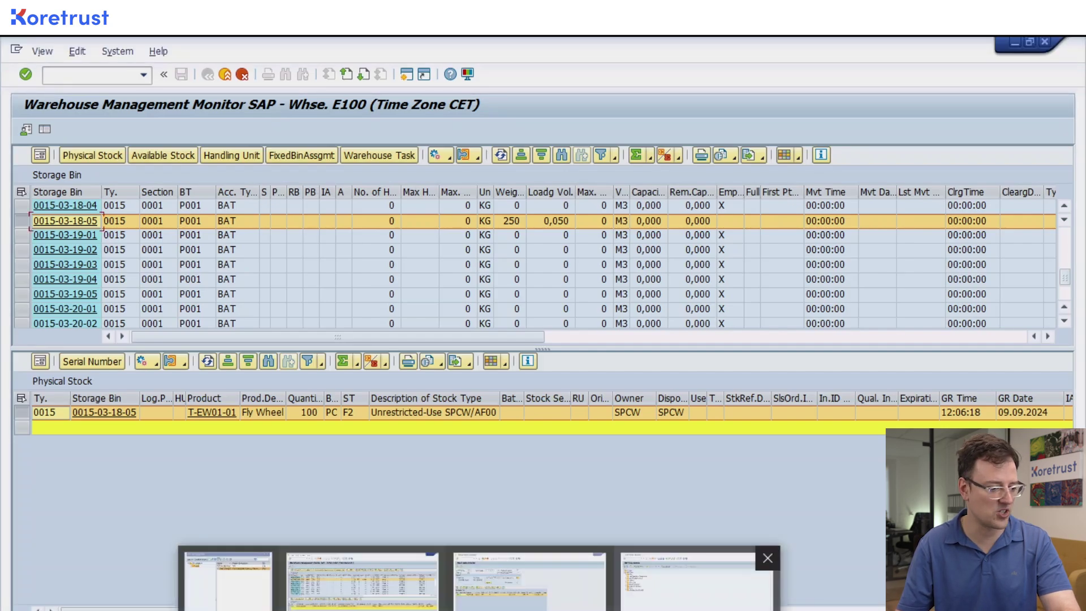
pyautogui.click(668, 608)
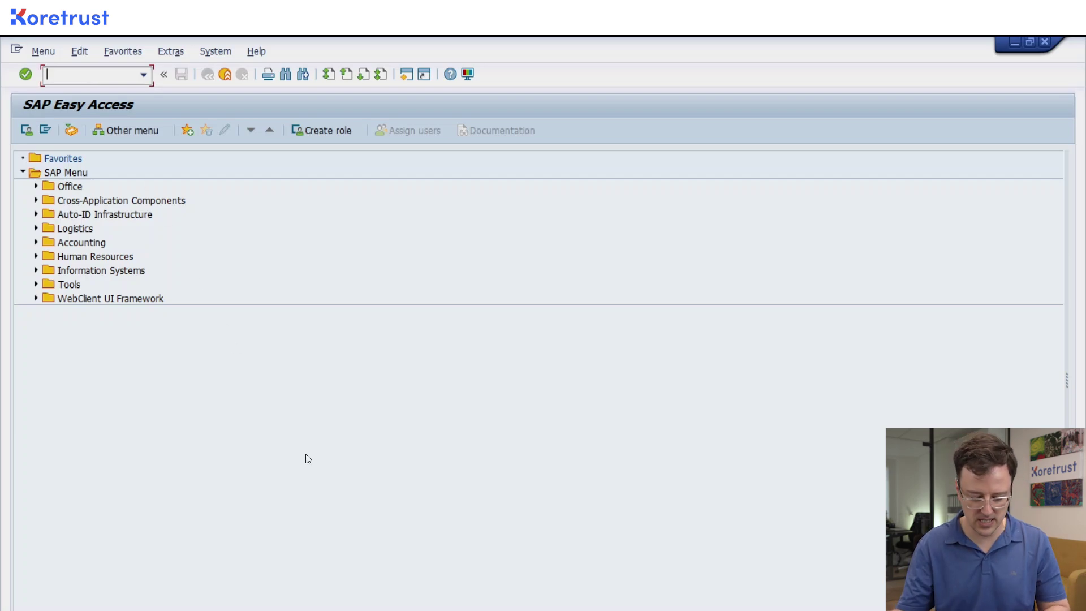
pyautogui.write('mb51')
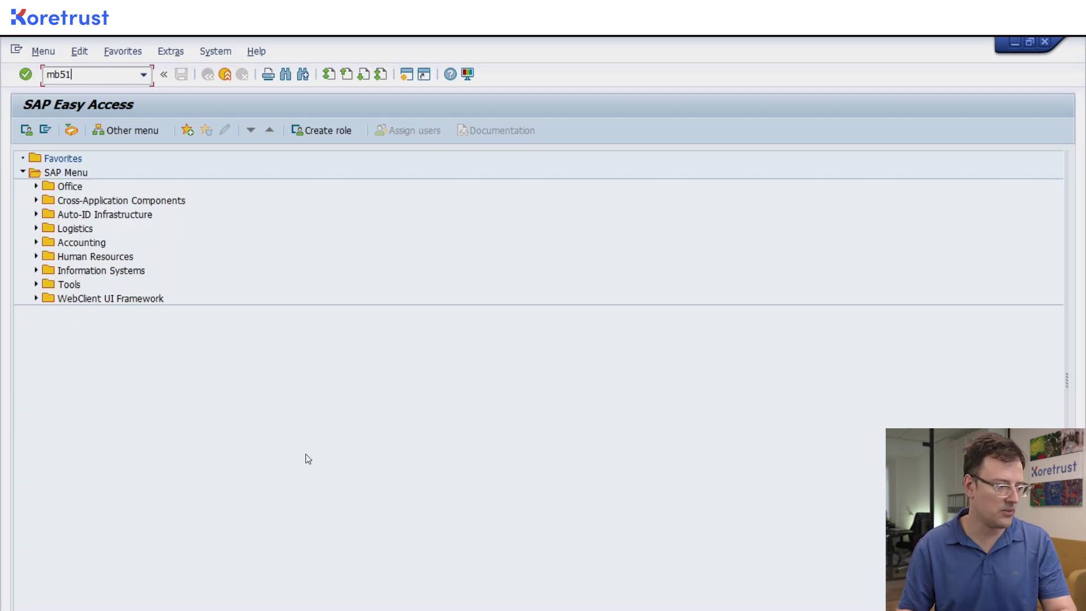
pyautogui.press('Return')
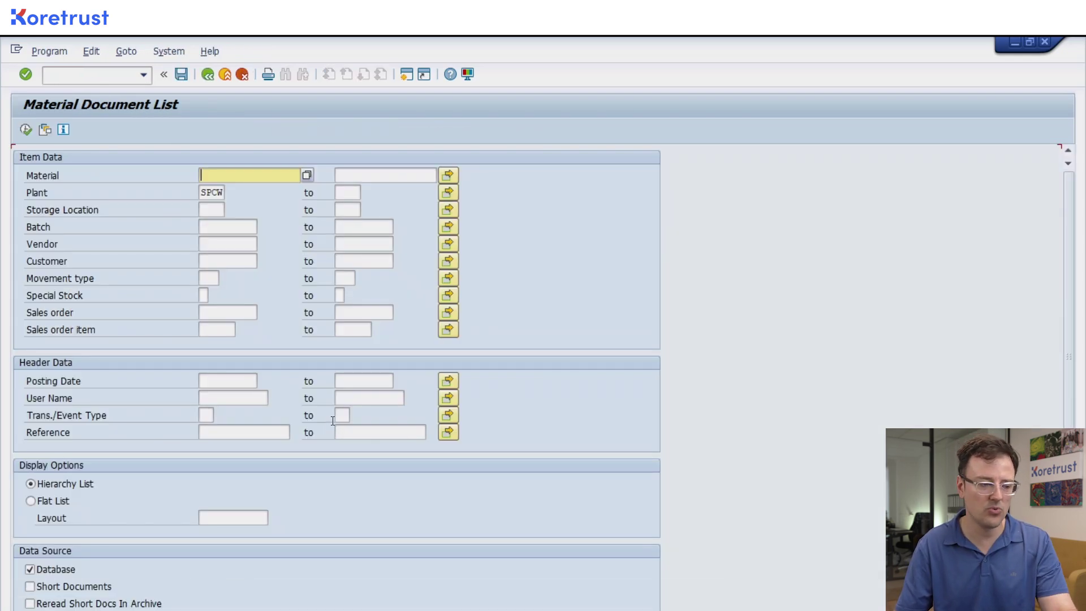
# Keep plant SPCW and restrict the material document search to material T-EW01-01, taking the product number from the Warehouse Management Monitor
pyautogui.click(216, 195)
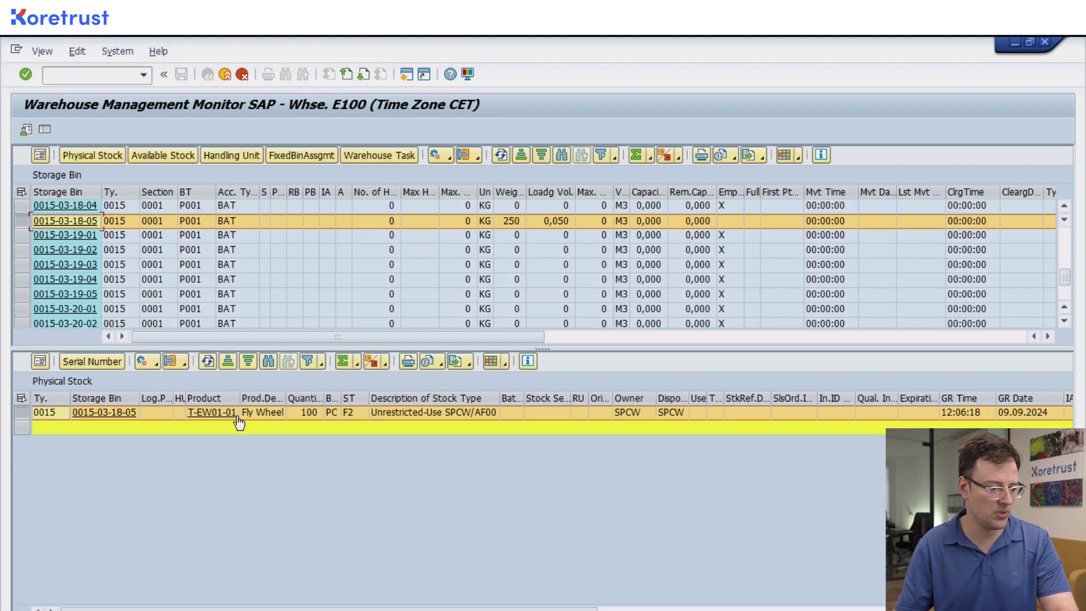
pyautogui.click(263, 413)
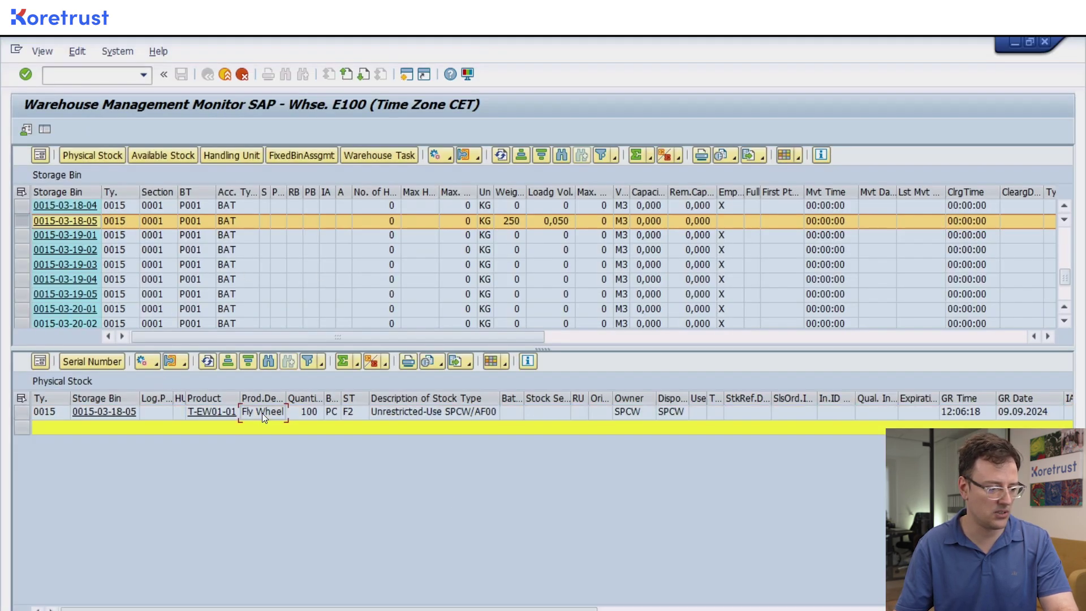
pyautogui.press('Left')
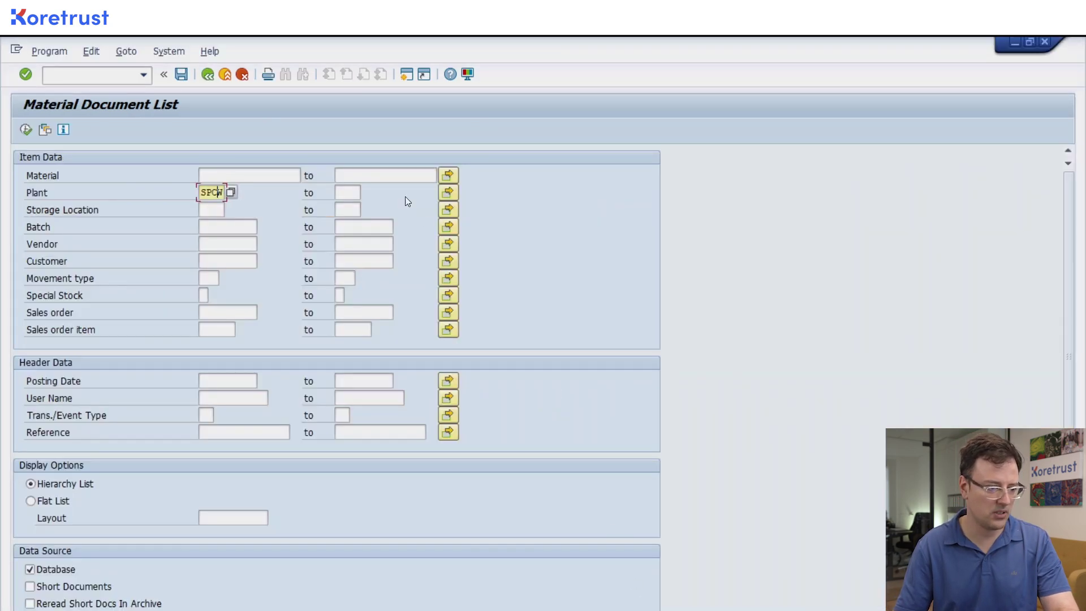
pyautogui.click(243, 175)
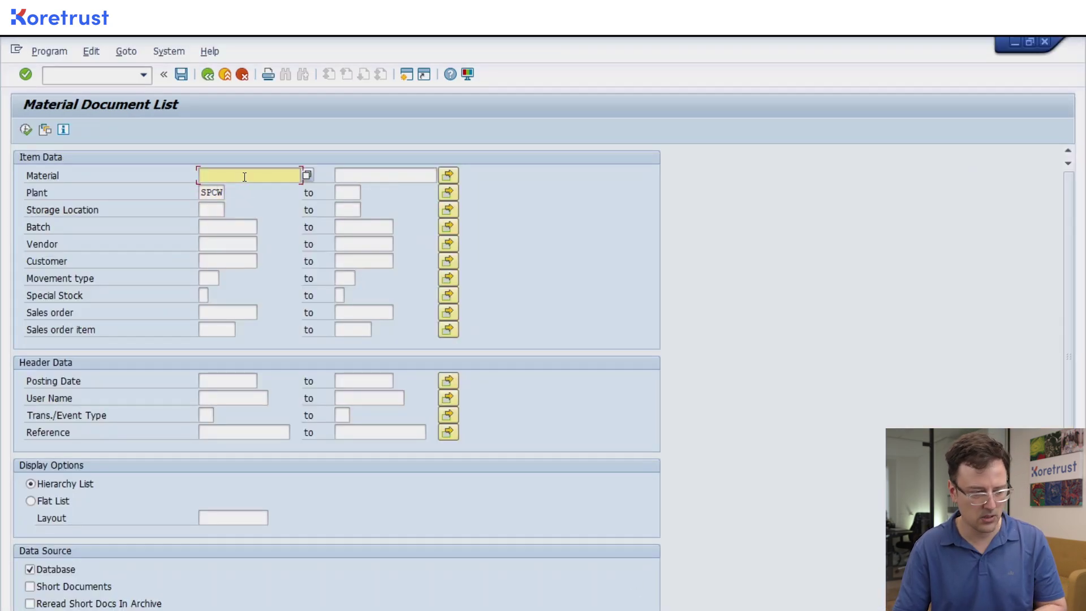
pyautogui.write('T-EW01-01')
# Set the posting date to 09.09.2024 and run the material document list
pyautogui.click(250, 382)
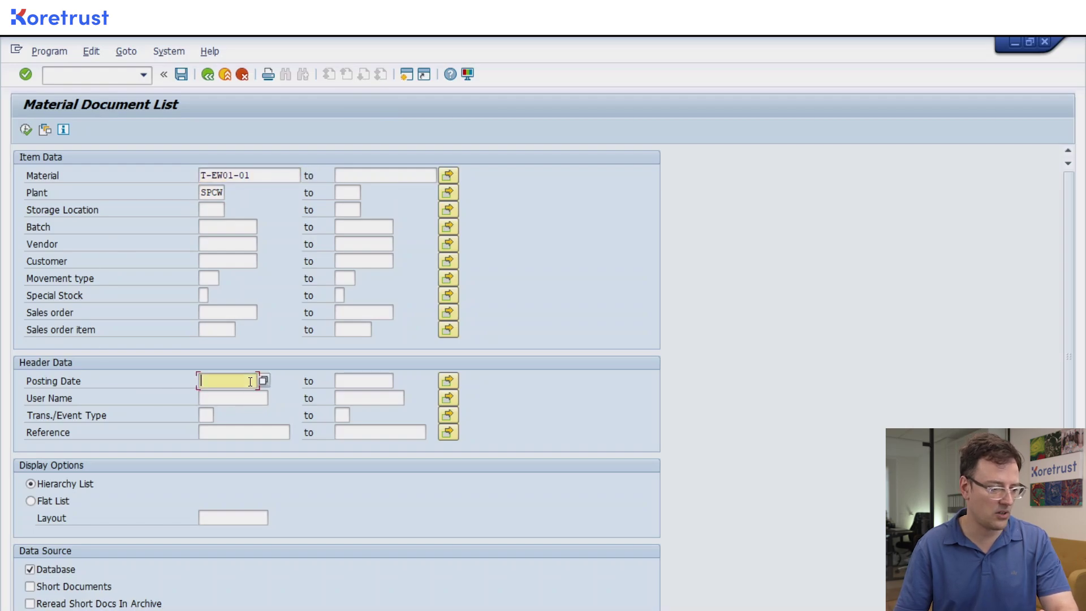
pyautogui.click(263, 381)
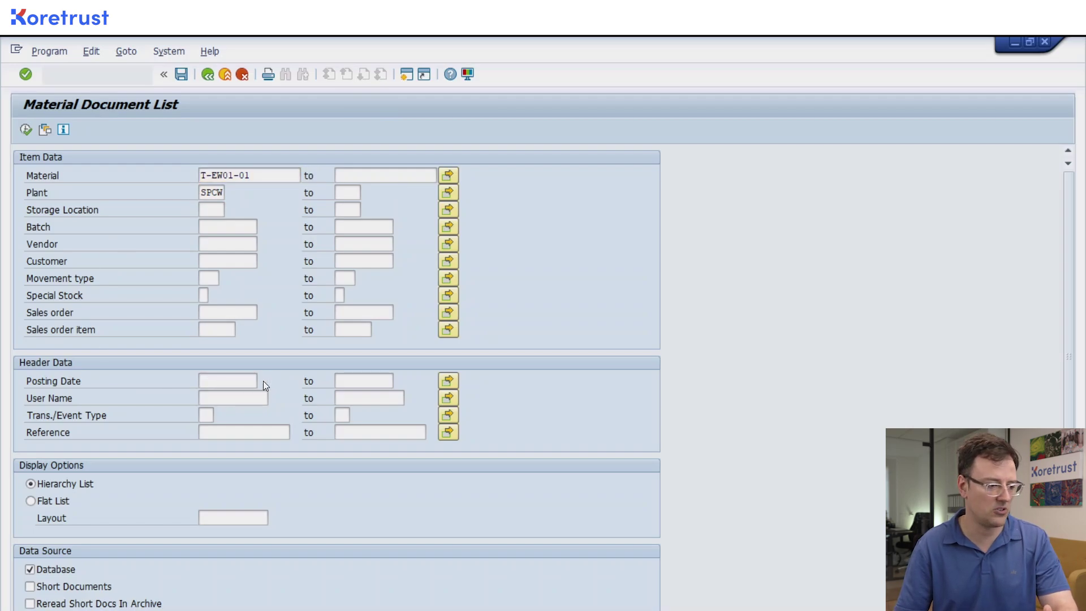
pyautogui.doubleClick(176, 361)
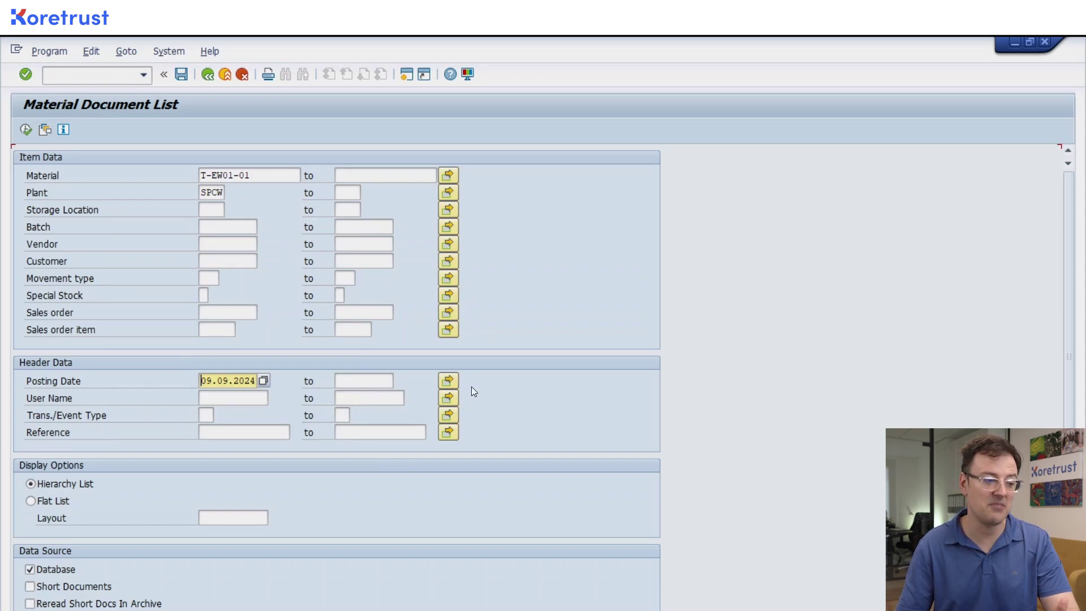
pyautogui.click(221, 176)
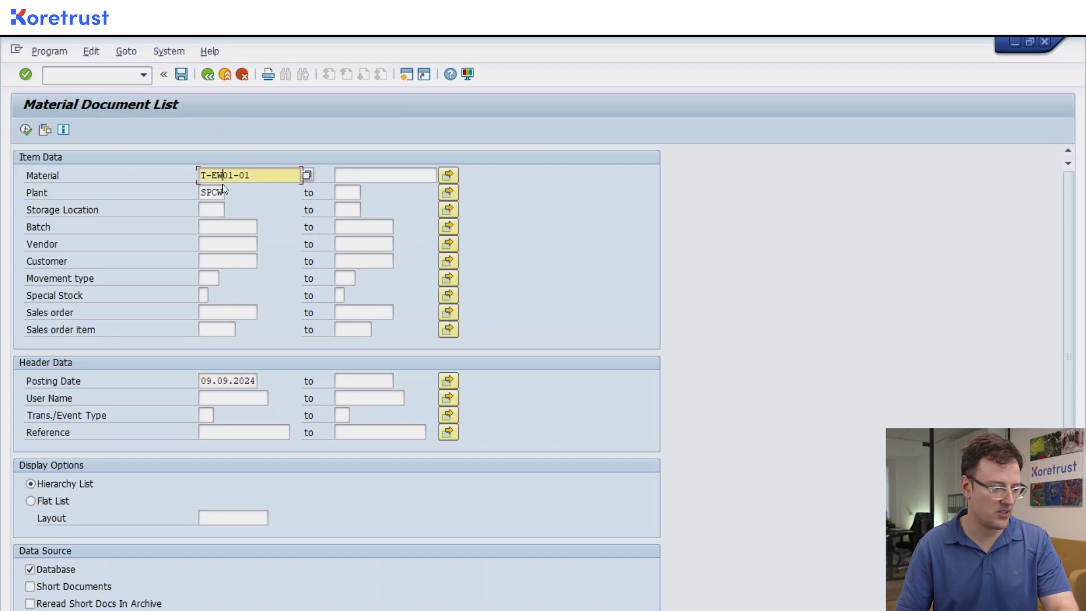
pyautogui.click(26, 129)
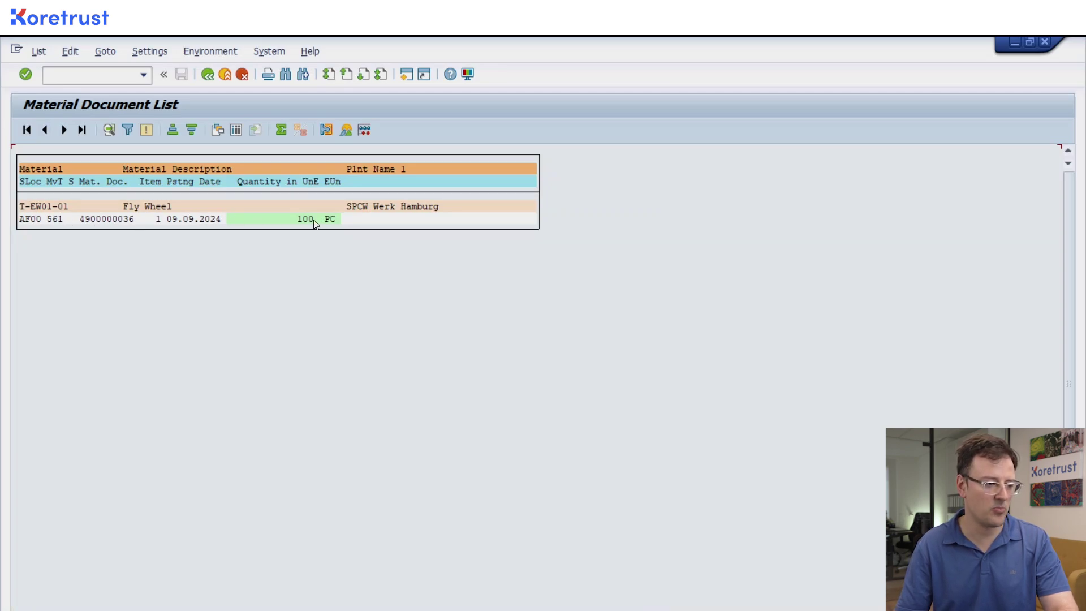
# Review the listed posting for the Fly Wheel material and open its material document
pyautogui.click(195, 218)
pyautogui.click(93, 220)
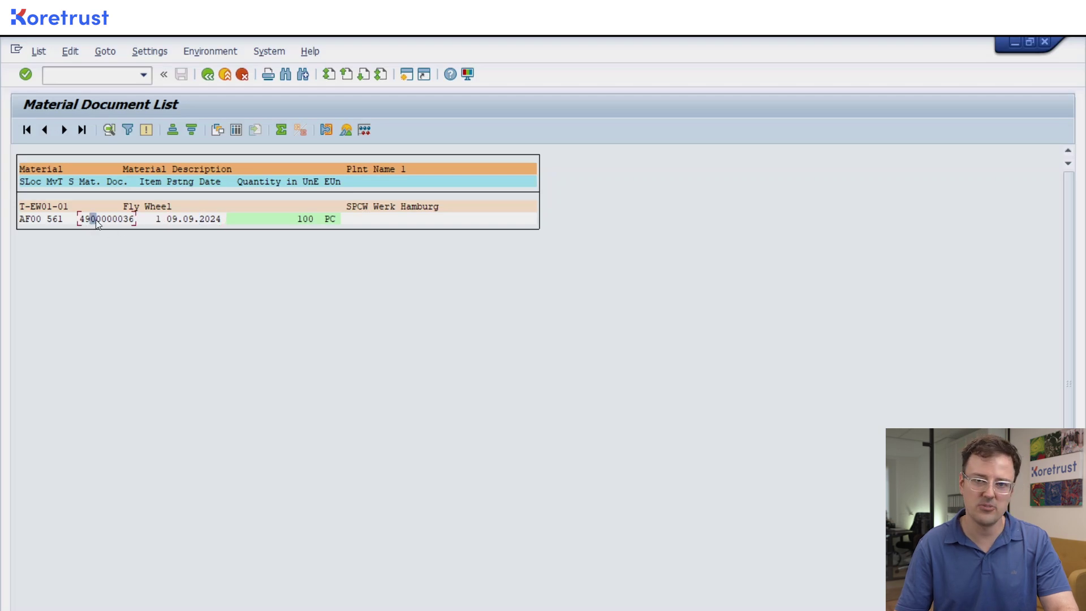
pyautogui.click(46, 207)
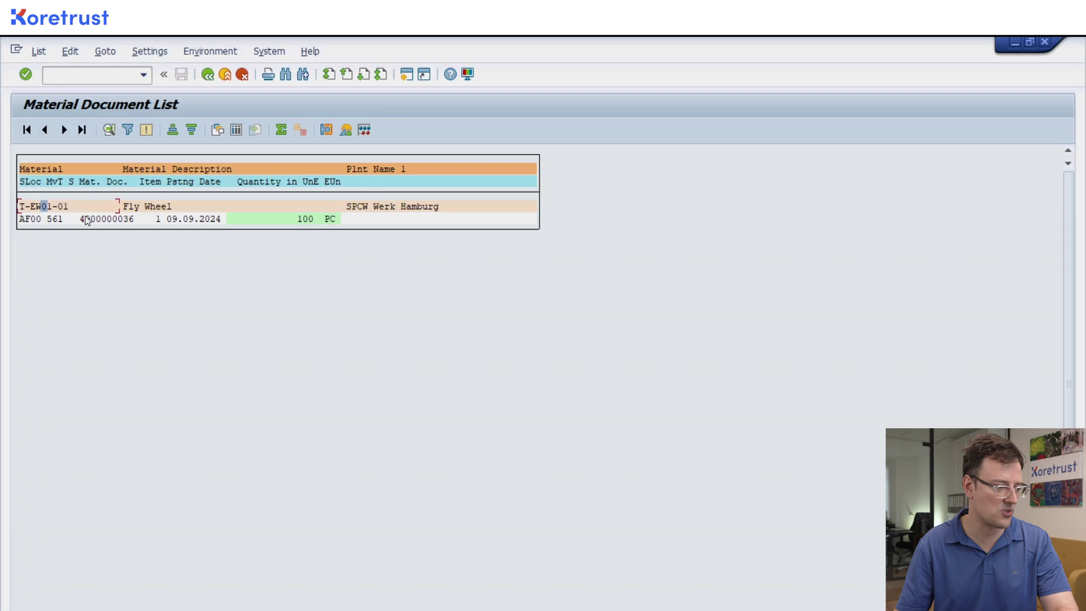
pyautogui.doubleClick(119, 218)
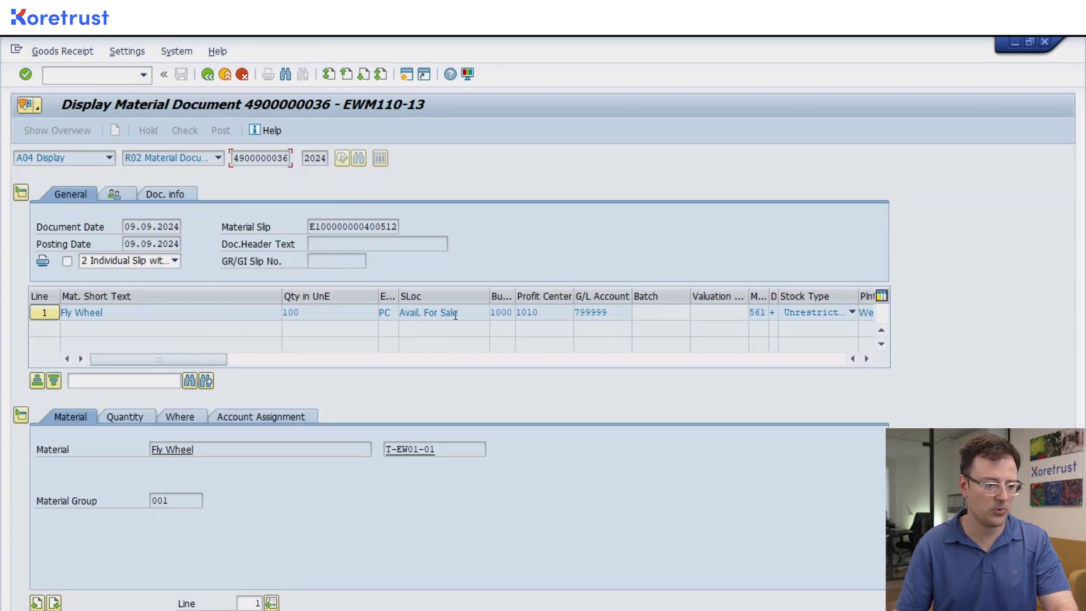
# Look up the description of movement type 561 in the movement type list for the Fly Wheel line, and close the list
pyautogui.click(759, 315)
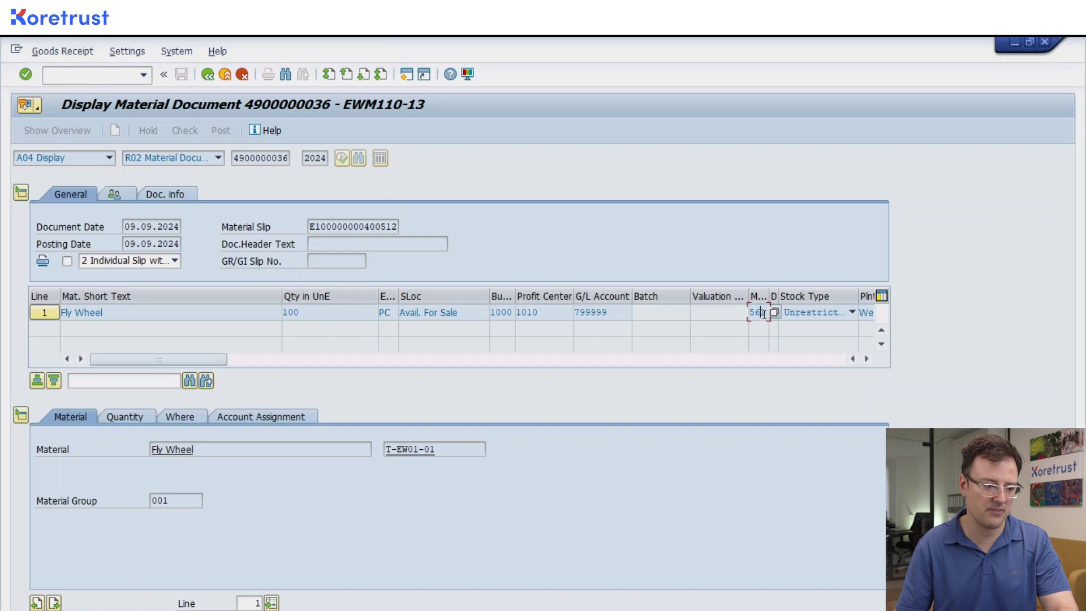
pyautogui.click(775, 313)
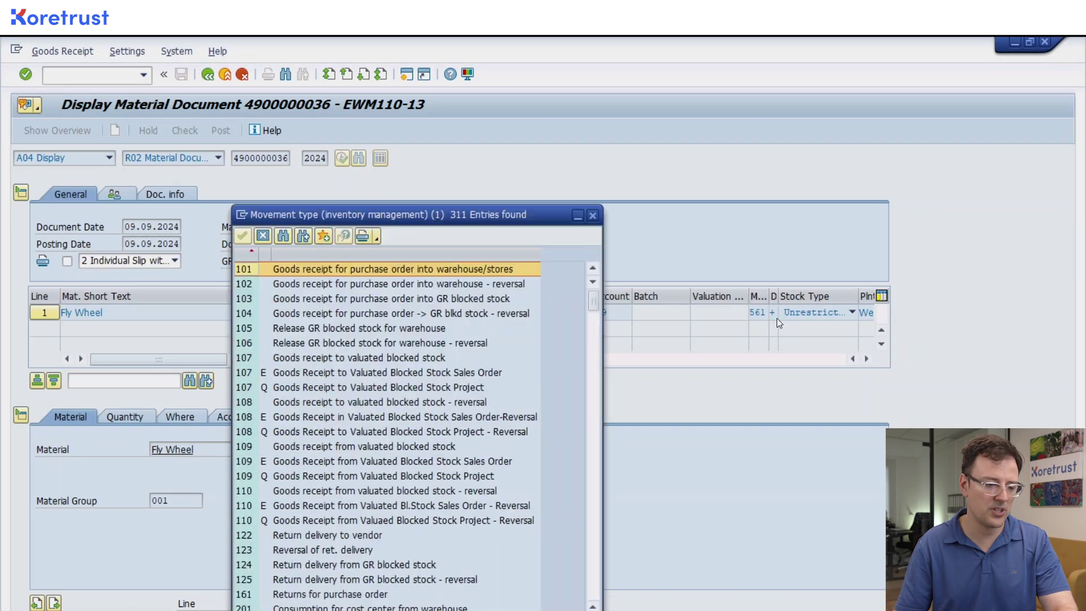
pyautogui.scroll(-10, 365, 389)
pyautogui.scroll(-20, 366, 389)
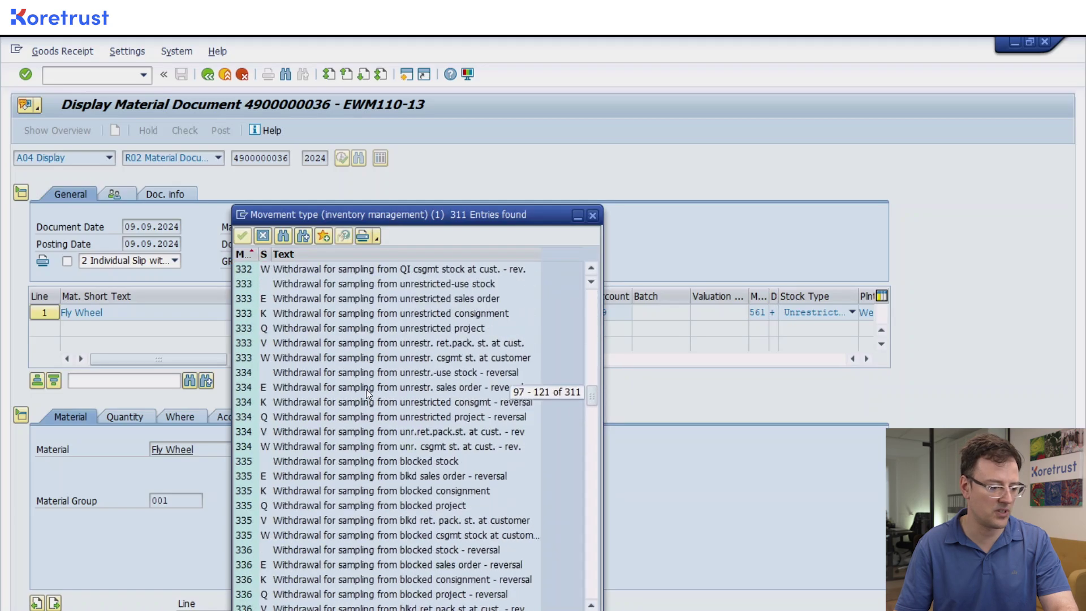
pyautogui.scroll(-12, 365, 389)
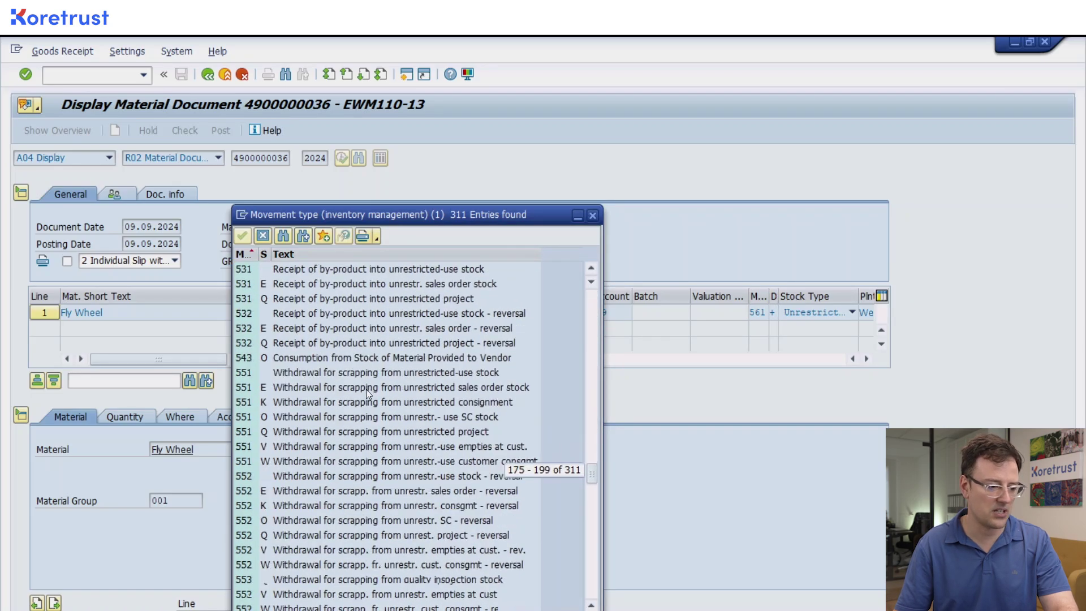
pyautogui.scroll(-7, 365, 389)
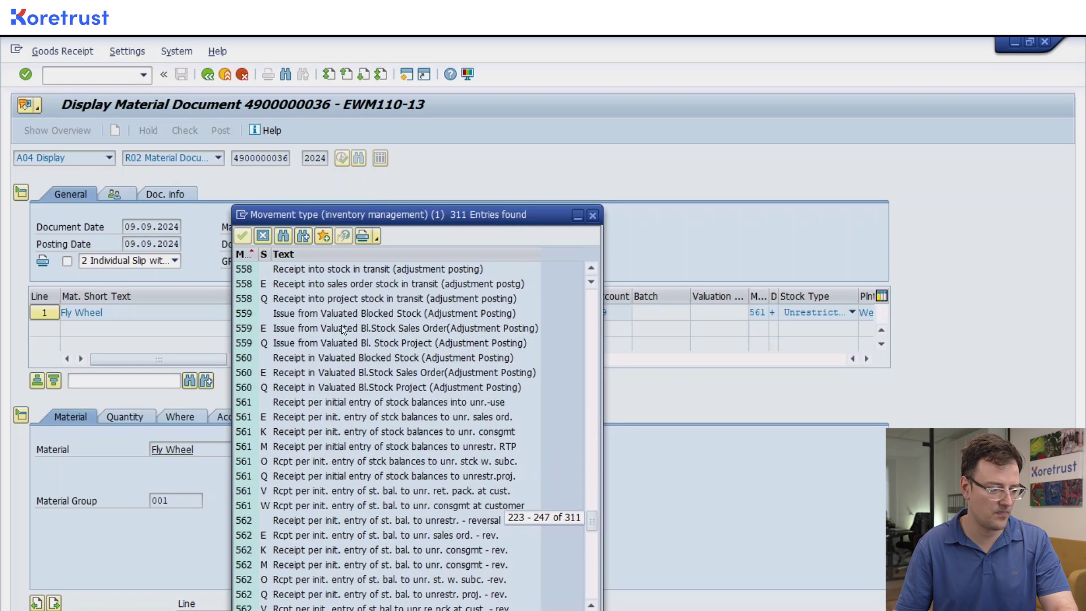
pyautogui.click(249, 402)
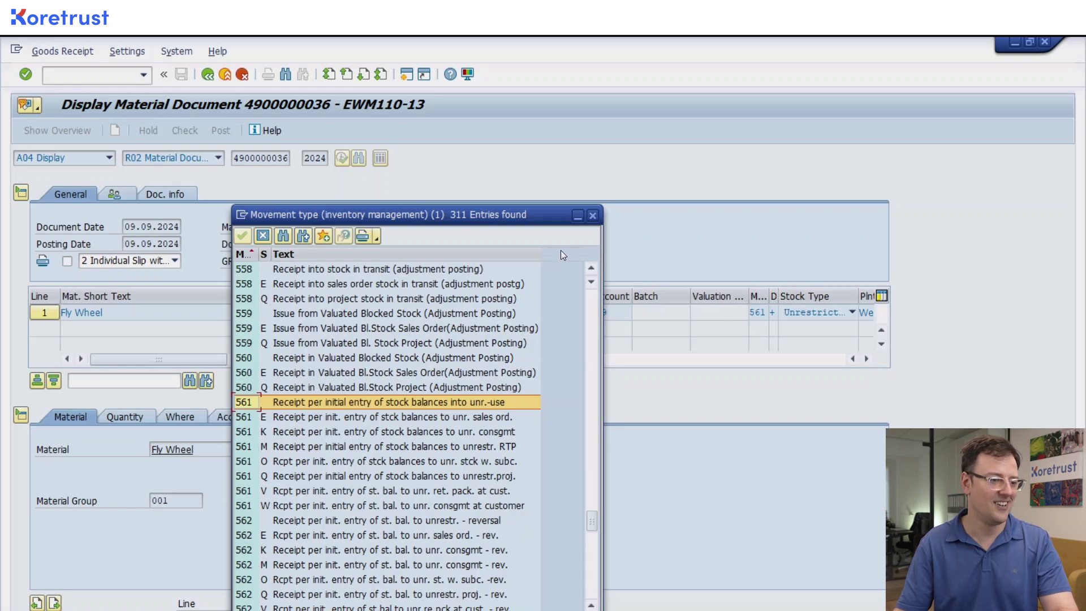
pyautogui.click(594, 216)
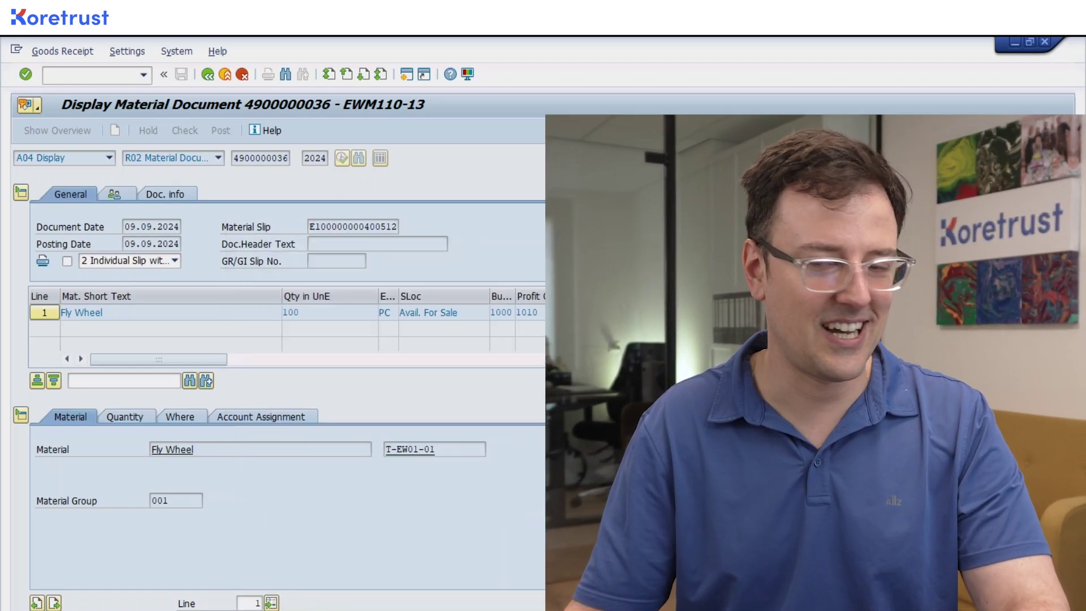